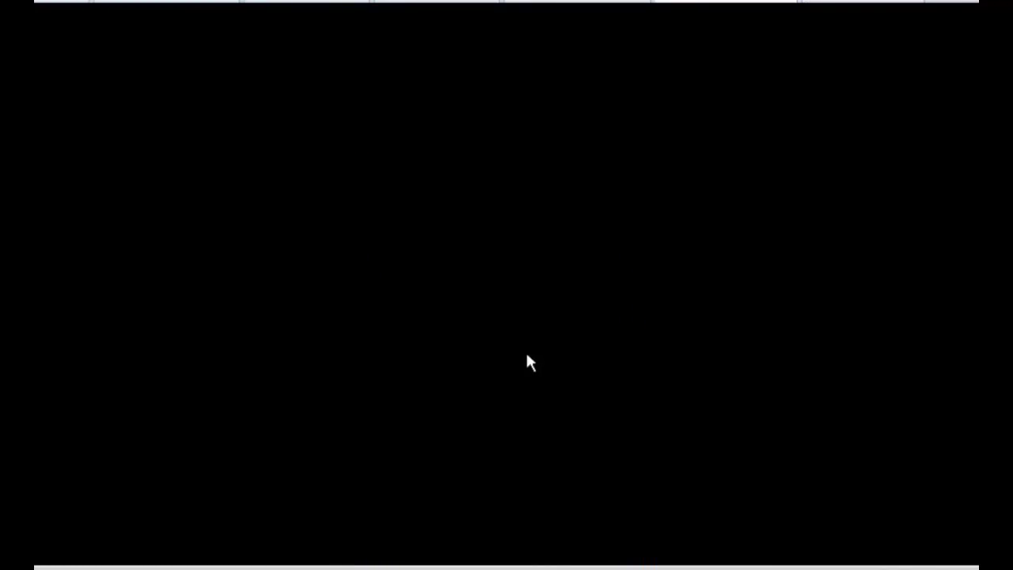
Enter the virtual machine's PhoenixBIOS setup from the VMware boot splash with F2
{"action": "key", "text": "F2"}
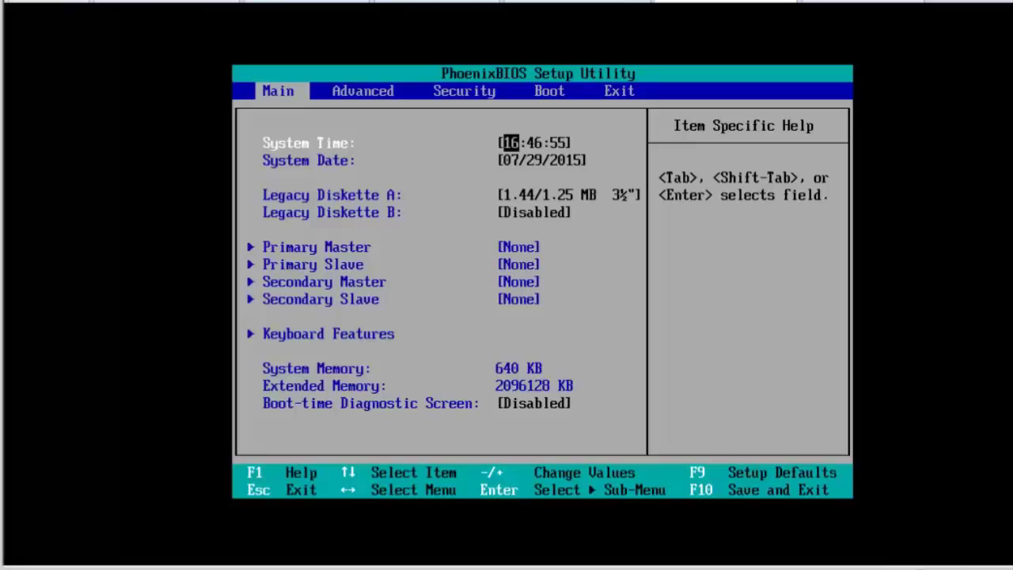
Review the Boot device order page, then save the BIOS configuration and restart
{"action": "key", "text": "Right"}
{"action": "key", "text": "Right"}
{"action": "key", "text": "Right"}
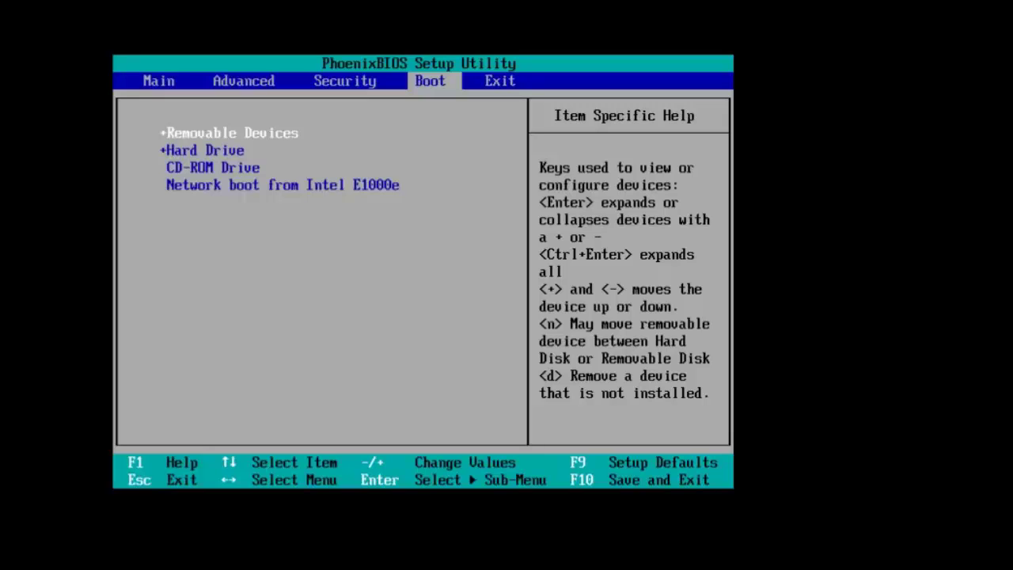
{"action": "key", "text": "Left"}
{"action": "key", "text": "Left"}
{"action": "key", "text": "Left"}
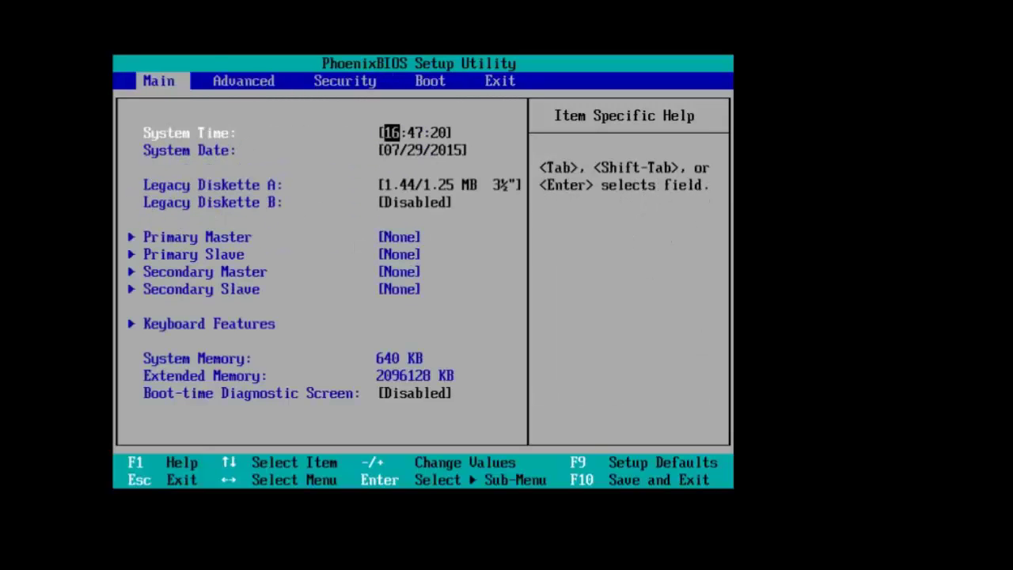
{"action": "key", "text": "Right"}
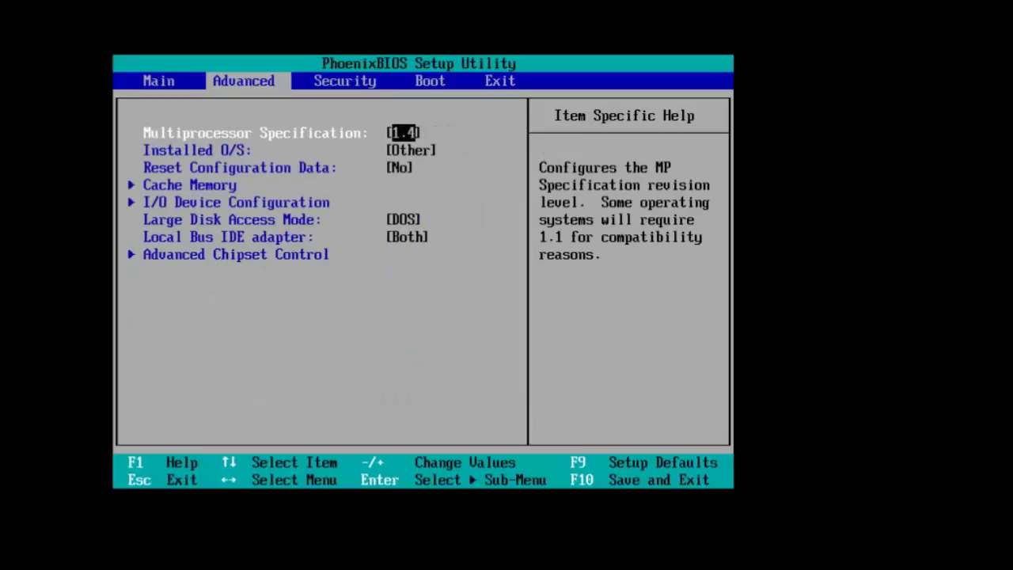
{"action": "key", "text": "Right"}
{"action": "key", "text": "Right"}
{"action": "key", "text": "F10"}
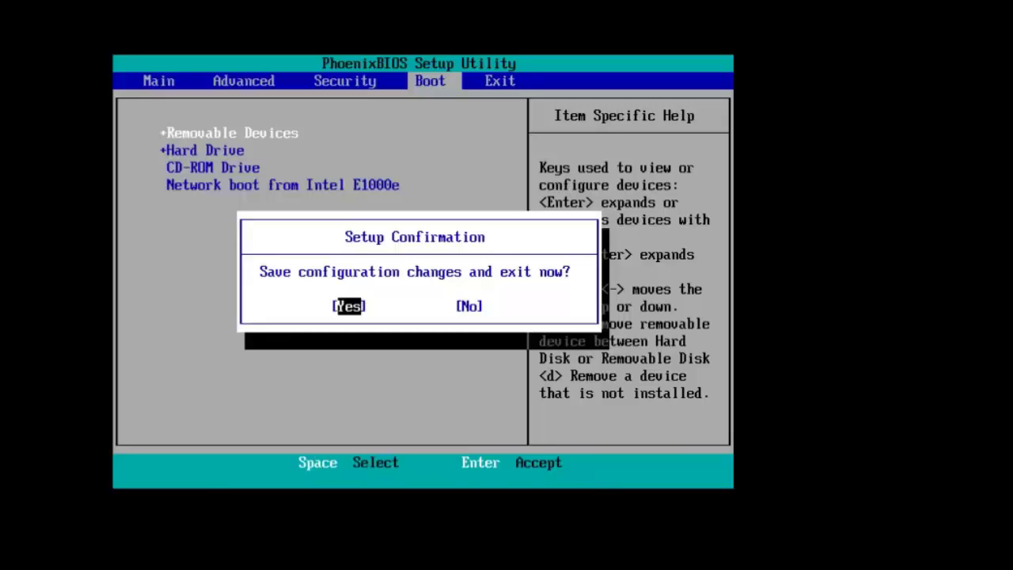
{"action": "key", "text": "Return"}
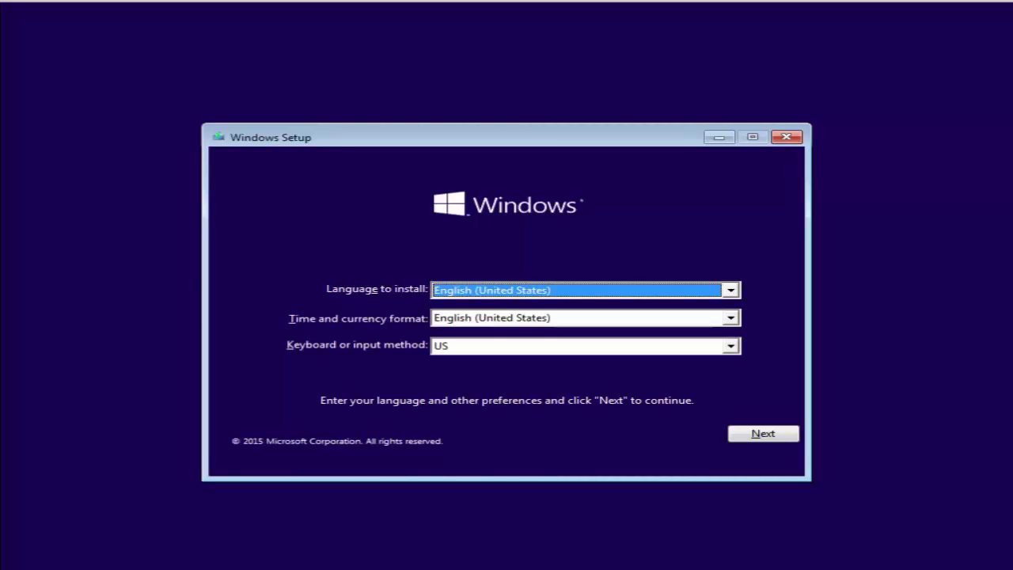
Keep English (United States) language and US keyboard, then start installing Windows
{"action": "left_click", "coordinate": [355, 143]}
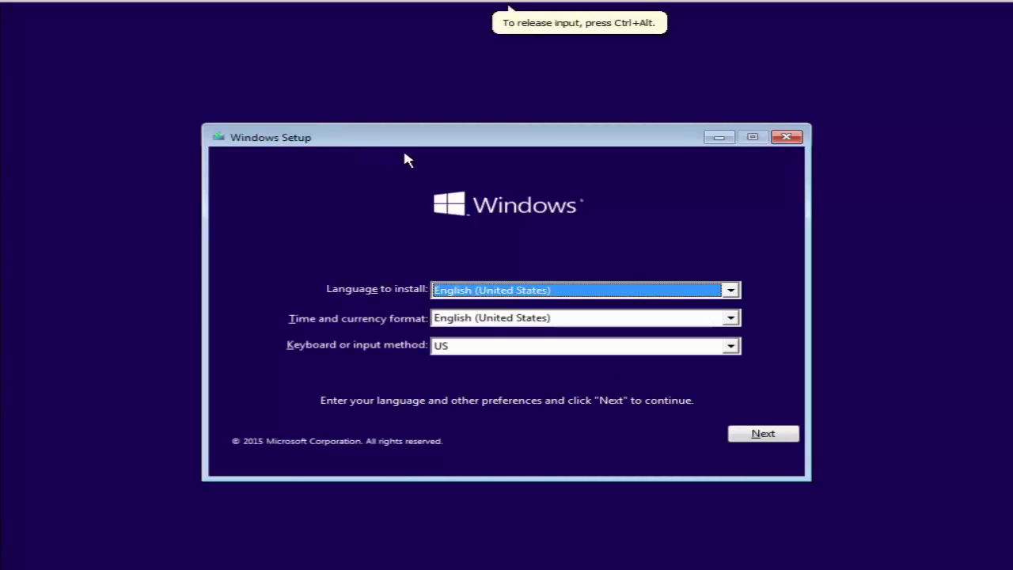
{"action": "left_click_drag", "start_coordinate": [422, 142], "coordinate": [407, 117]}
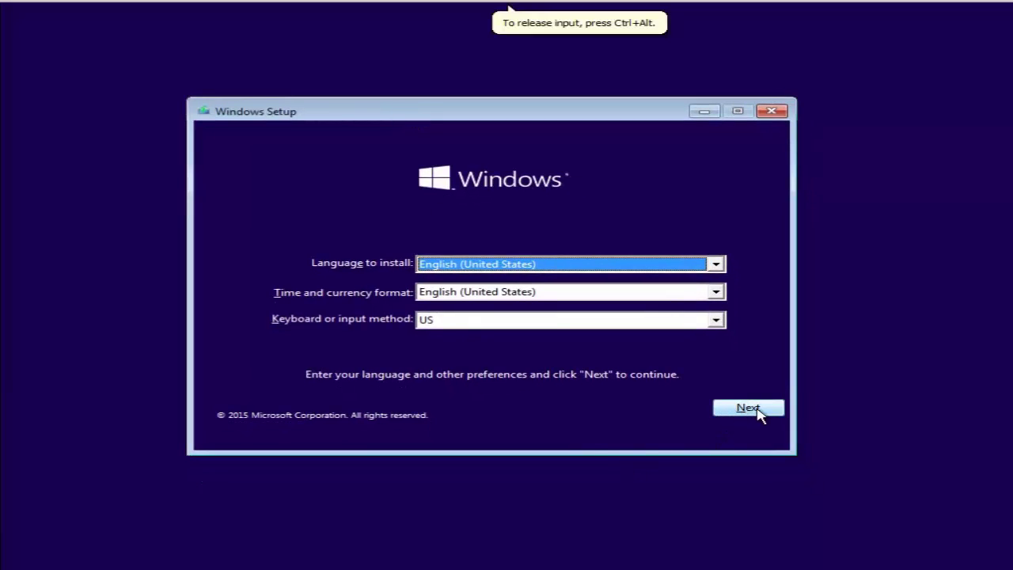
{"action": "left_click", "coordinate": [759, 415]}
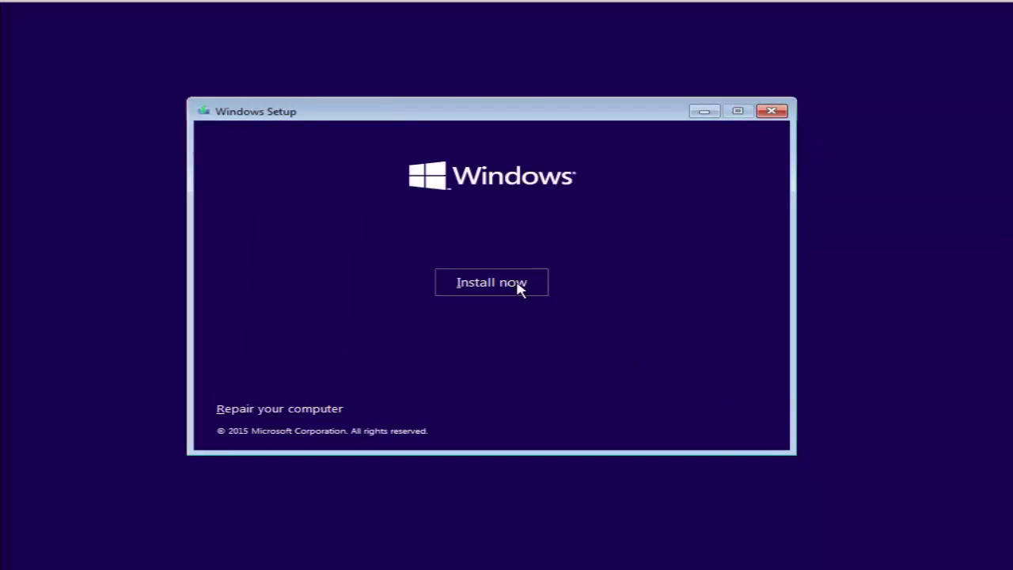
{"action": "left_click", "coordinate": [485, 287]}
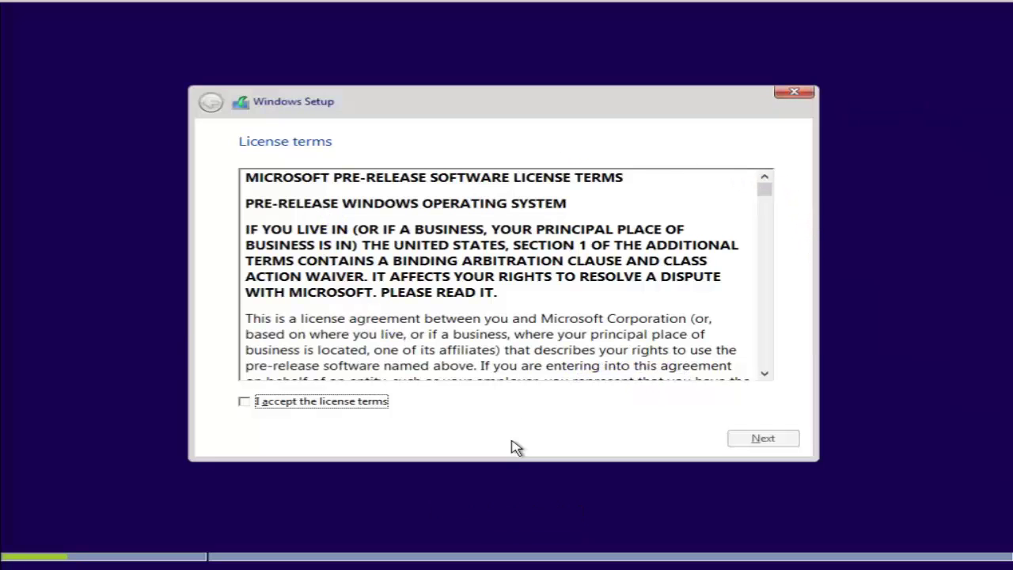
Accept the Windows license terms and continue to the installation type choice
{"action": "key", "text": "space"}
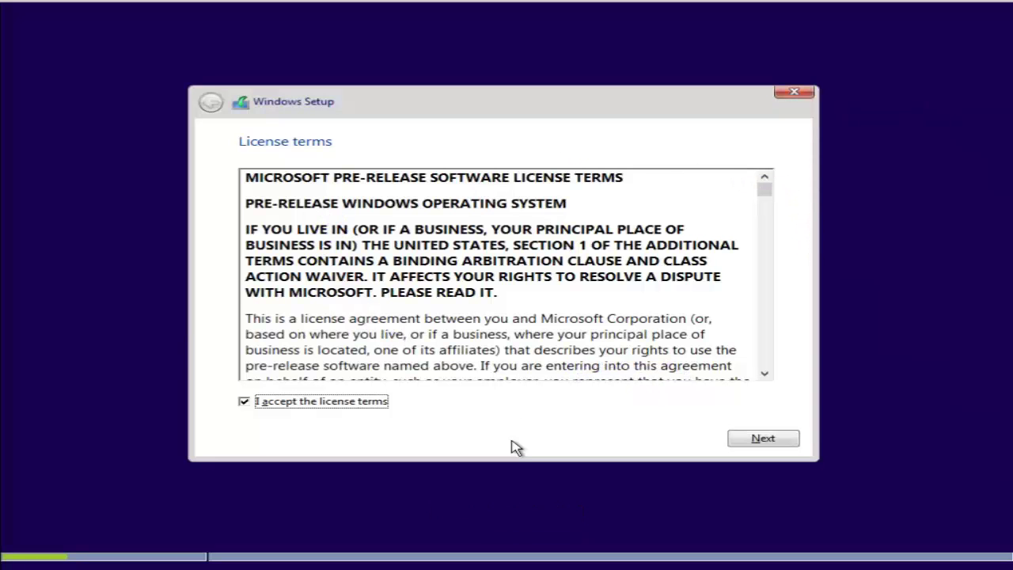
{"action": "key", "text": "Return"}
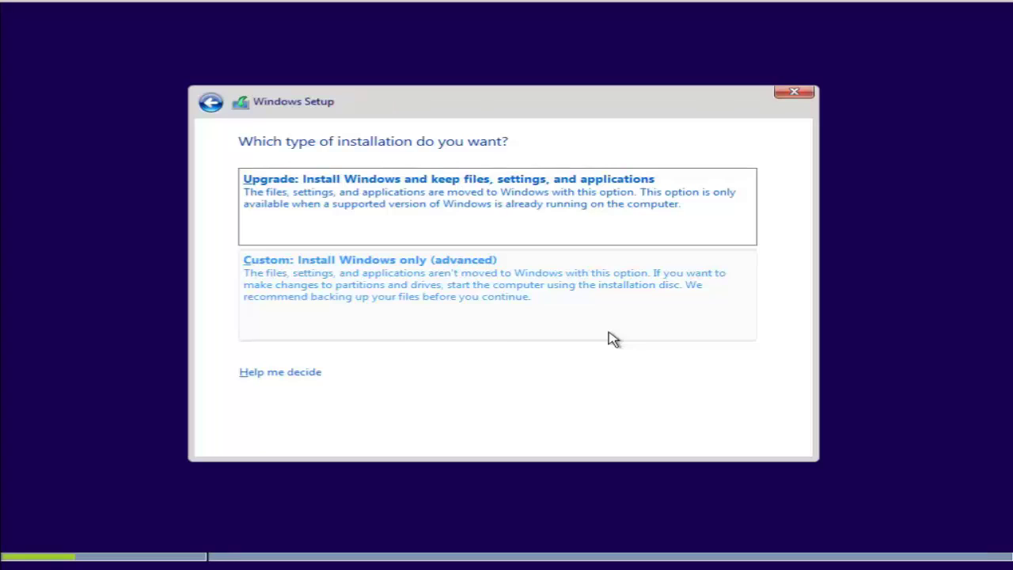
Choose a Custom install and create a new partition on the unallocated Drive 0 space
{"action": "left_click", "coordinate": [614, 339]}
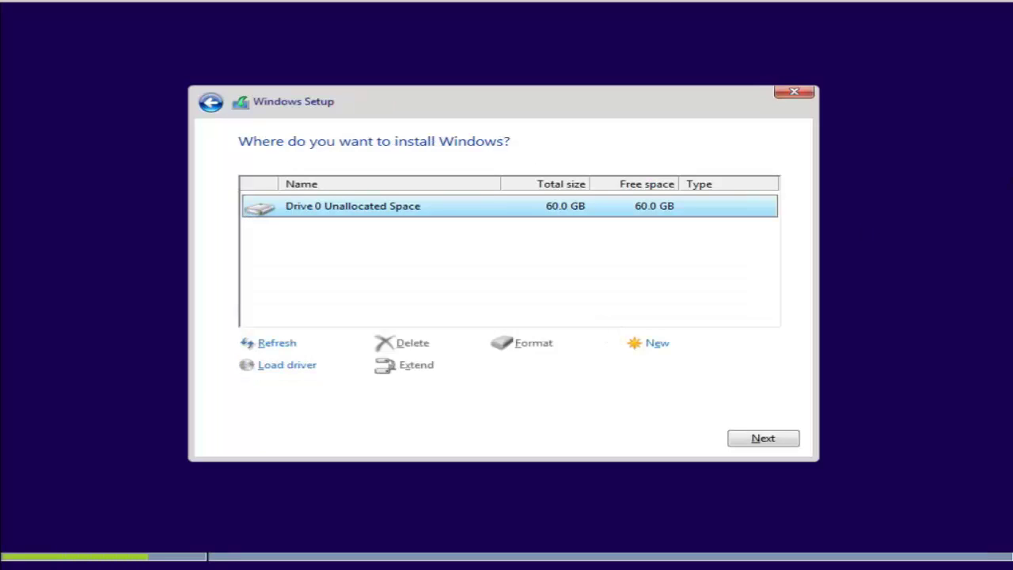
{"action": "left_click", "coordinate": [670, 516]}
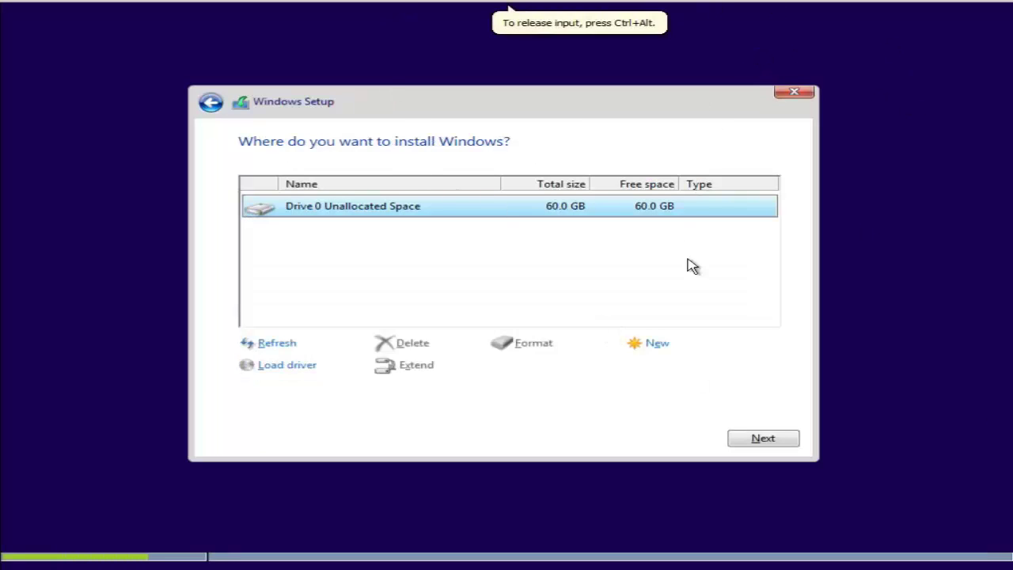
{"action": "left_click", "coordinate": [660, 345]}
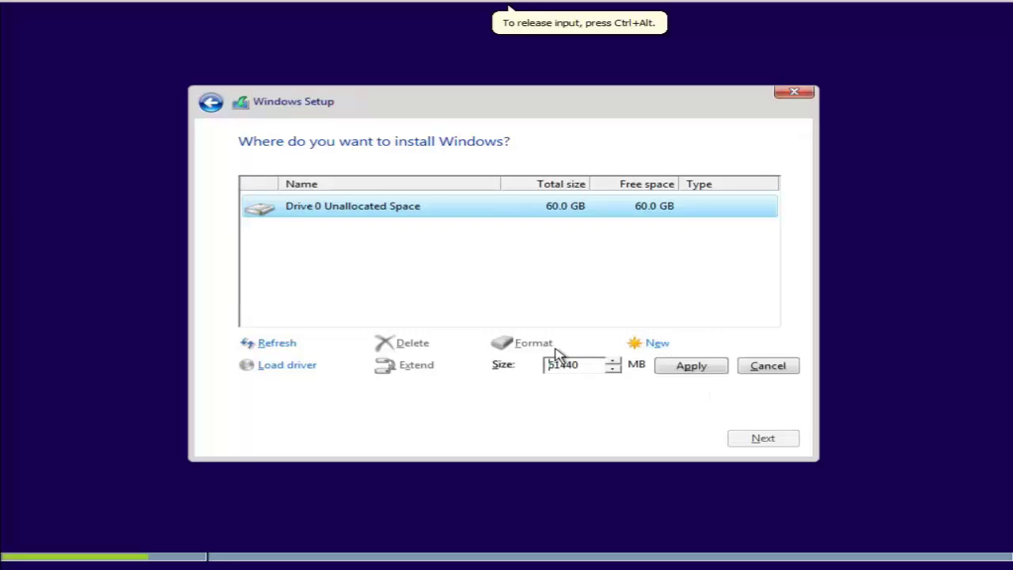
{"action": "left_click", "coordinate": [692, 368]}
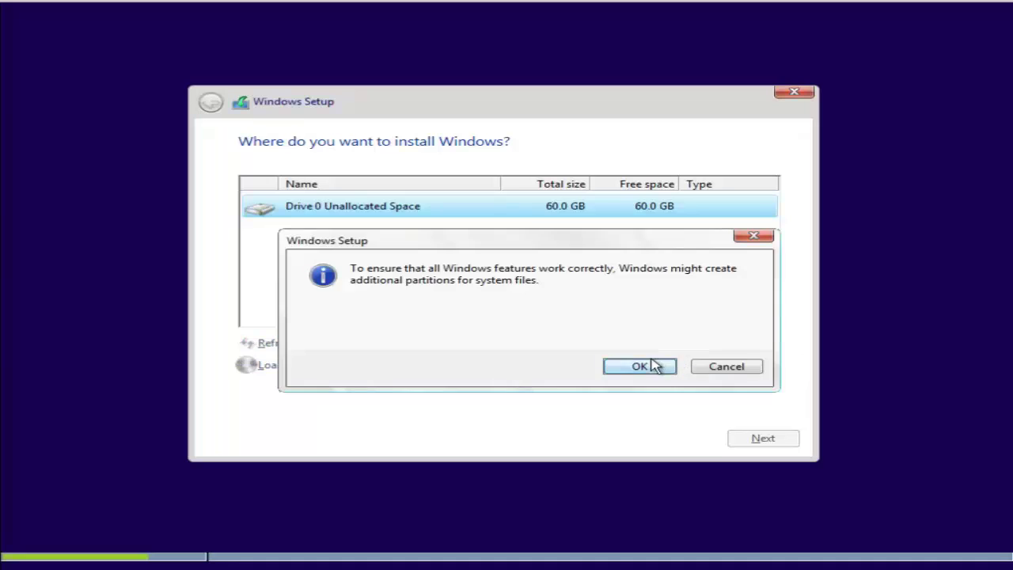
{"action": "left_click", "coordinate": [653, 366]}
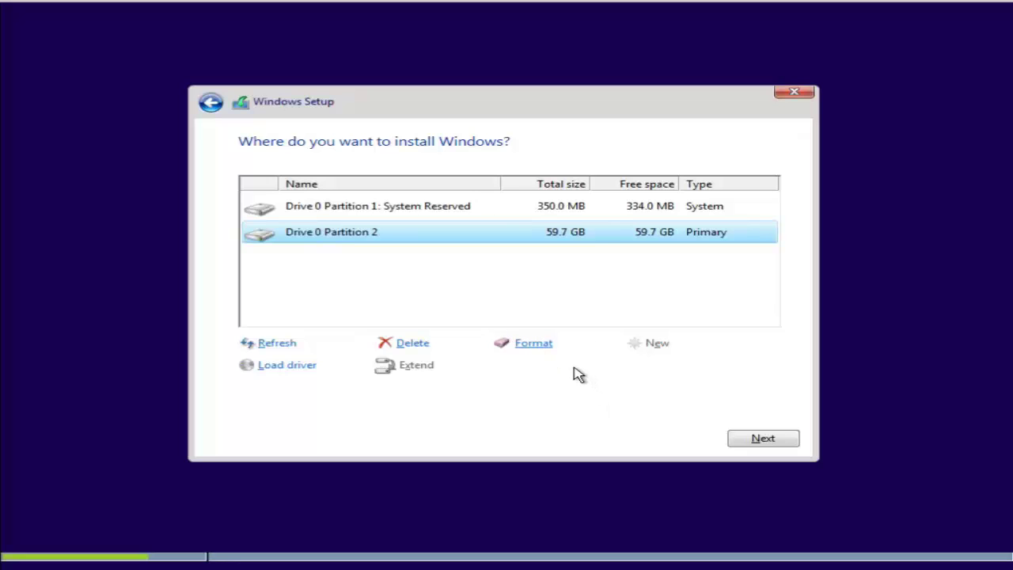
Format Drive 0 Partition 2 and install Windows onto it
{"action": "left_click", "coordinate": [533, 338]}
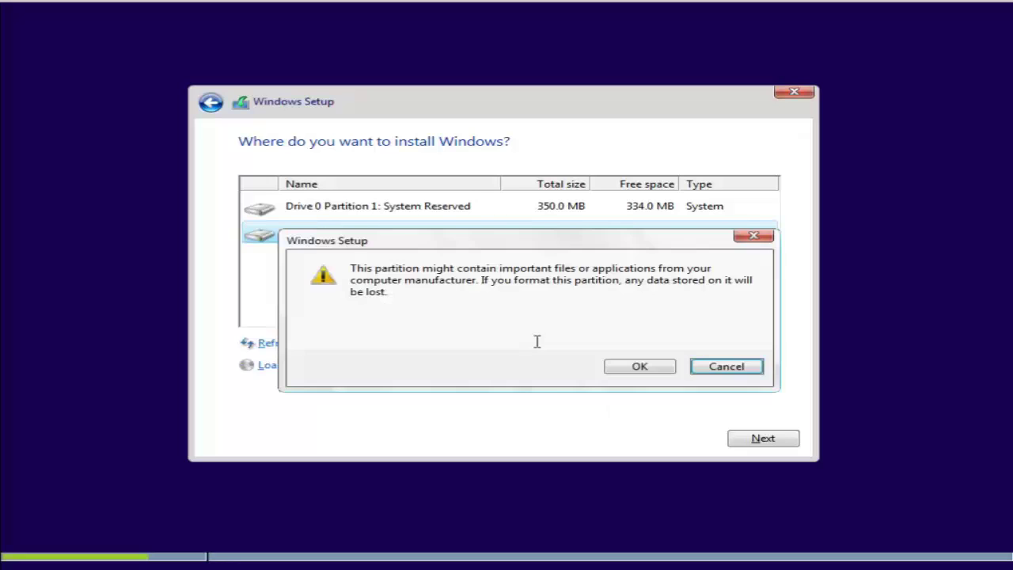
{"action": "left_click", "coordinate": [609, 368]}
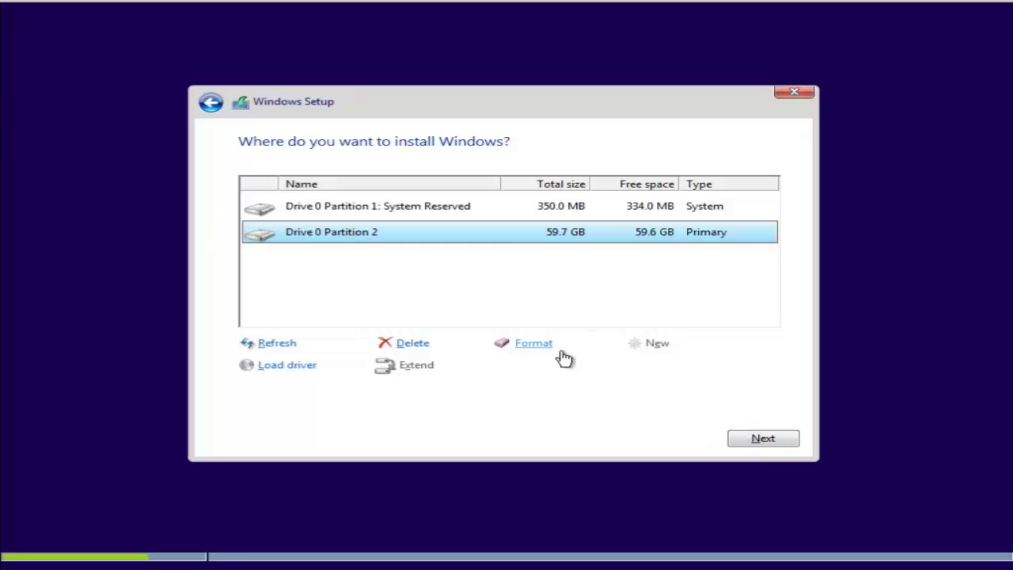
{"action": "left_click", "coordinate": [785, 442]}
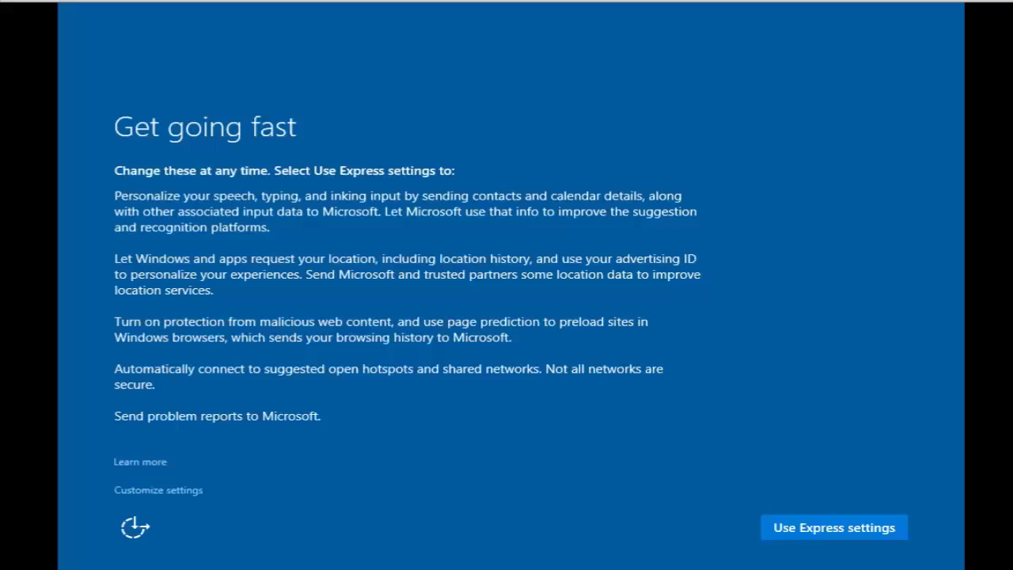
Glance at the customizable privacy settings, then go back and use Express settings instead
{"action": "left_click", "coordinate": [508, 434]}
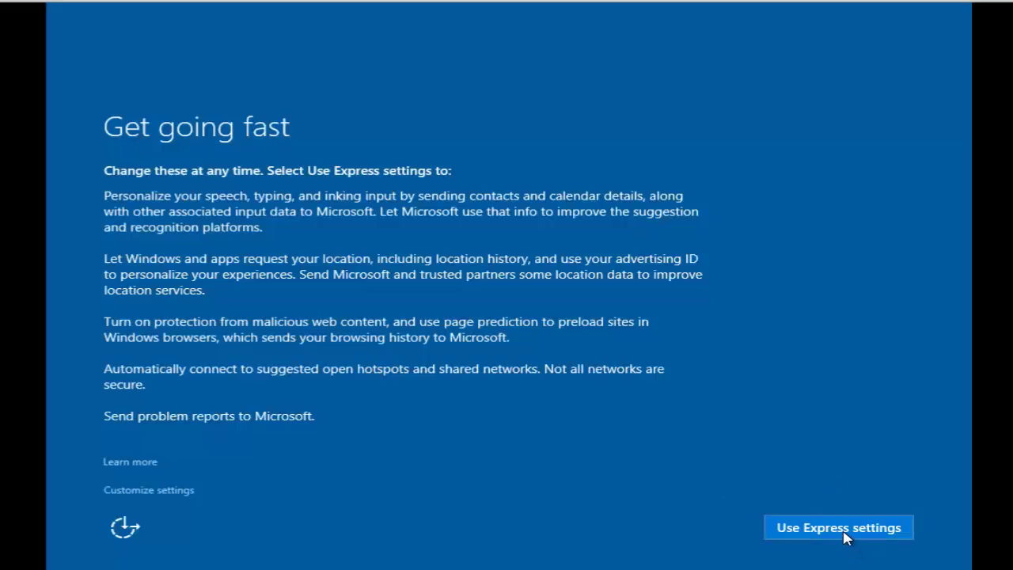
{"action": "left_click", "coordinate": [175, 493]}
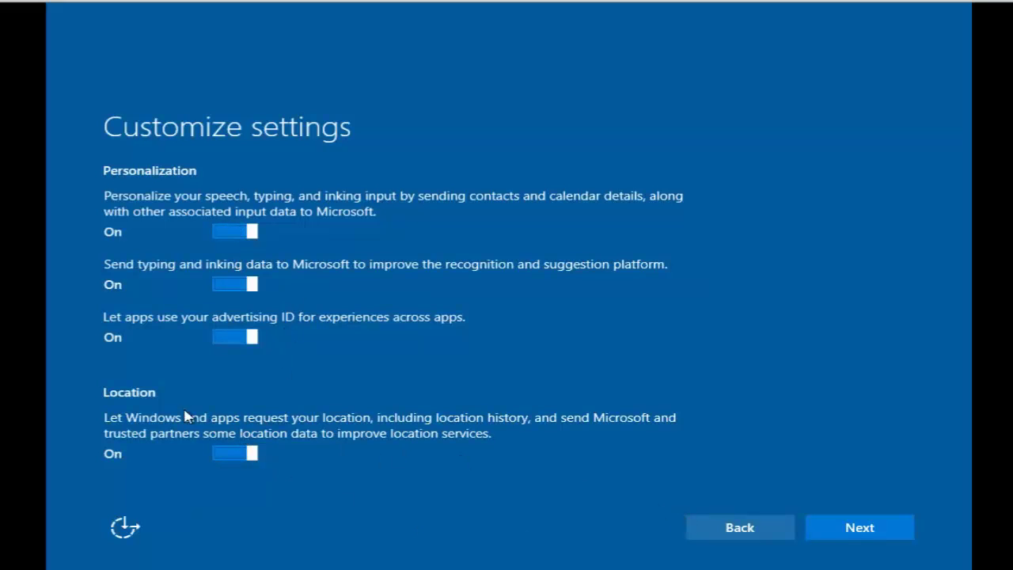
{"action": "left_click", "coordinate": [730, 536]}
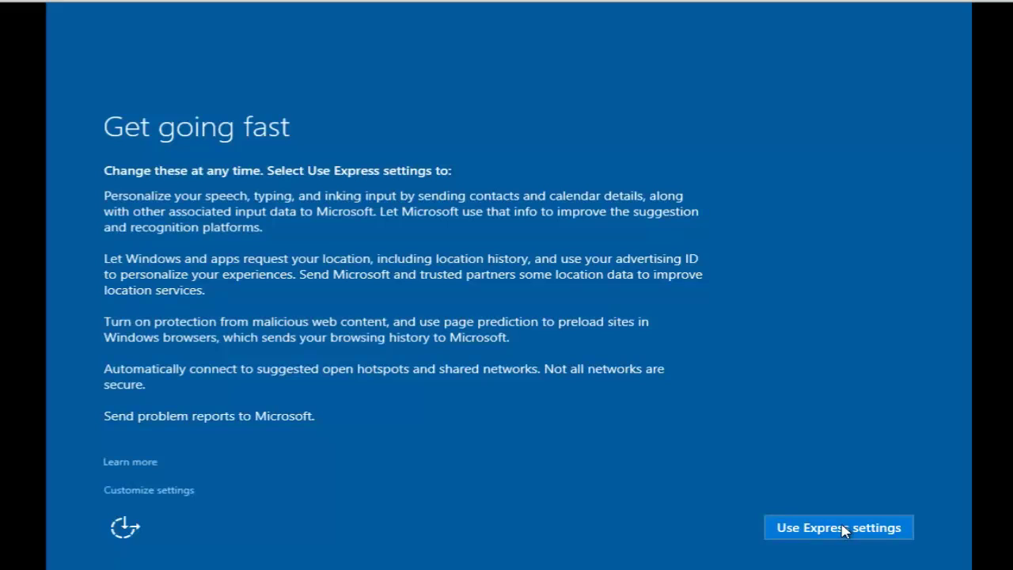
{"action": "left_click", "coordinate": [844, 529]}
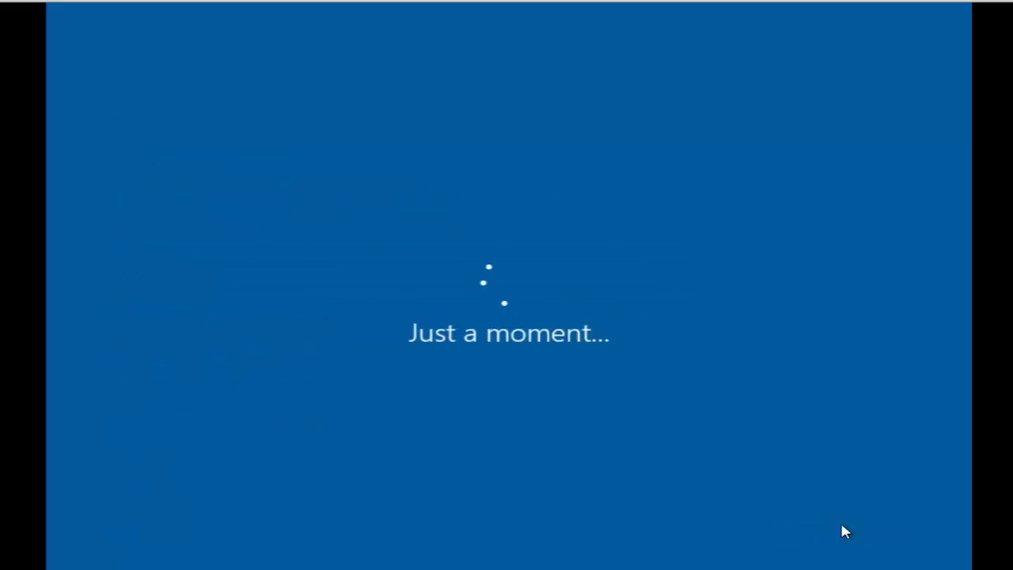
{"action": "left_click", "coordinate": [849, 508]}
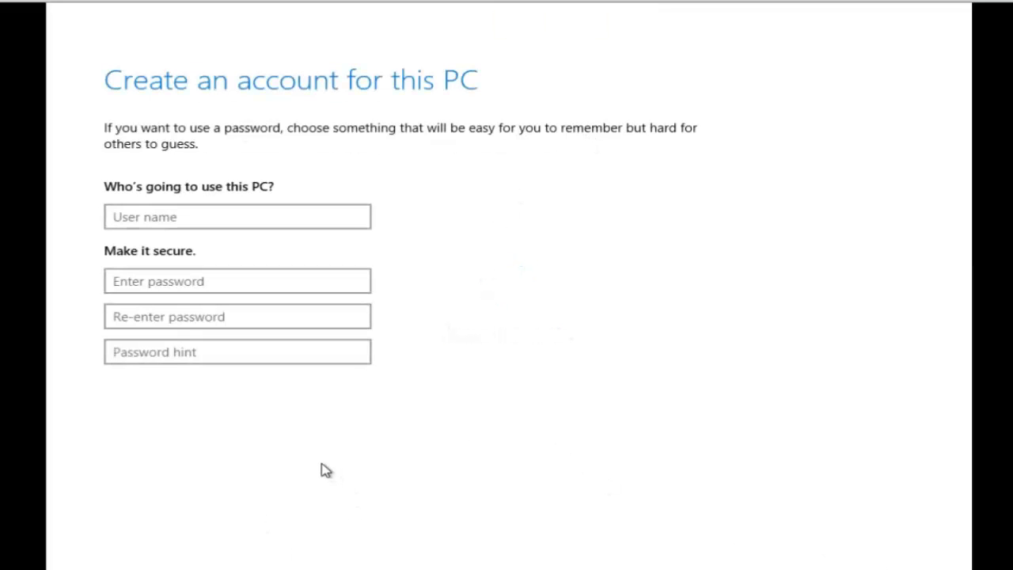
Enter the user name Windows10User and type the account password twice
{"action": "left_click", "coordinate": [314, 217]}
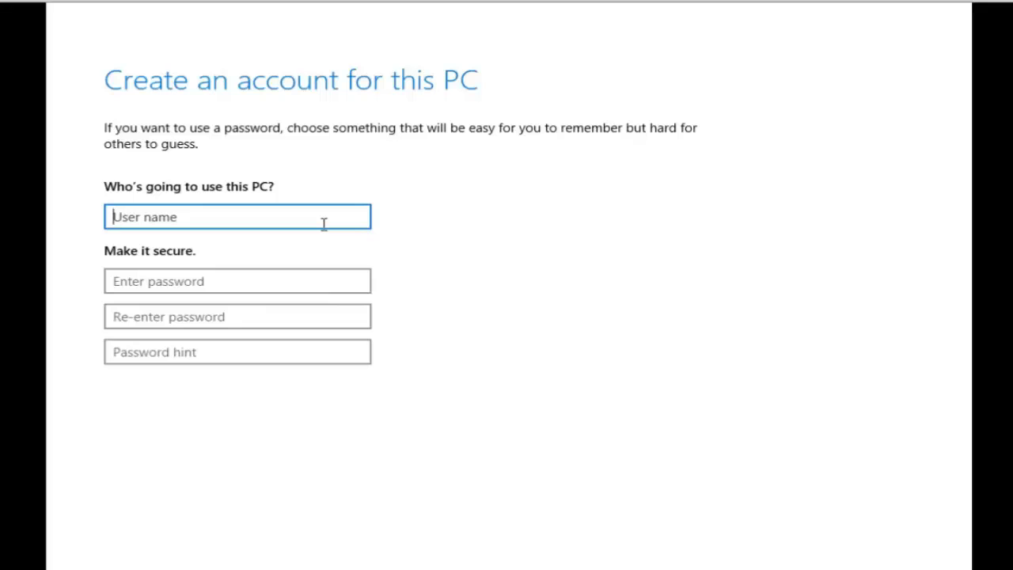
{"action": "type", "text": "K"}
{"action": "key", "text": "BackSpace"}
{"action": "type", "text": "Windows10User"}
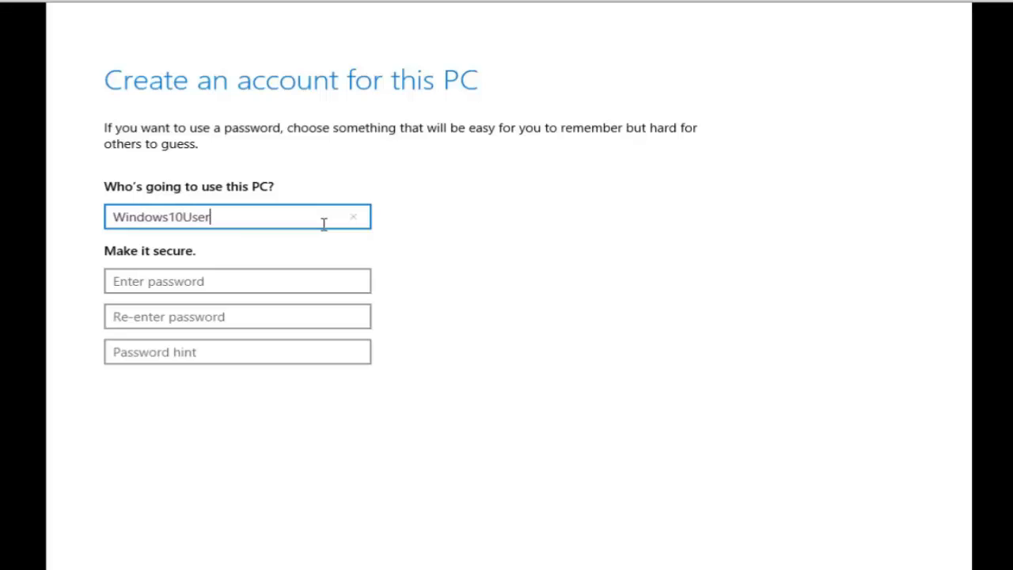
{"action": "key", "text": "Tab"}
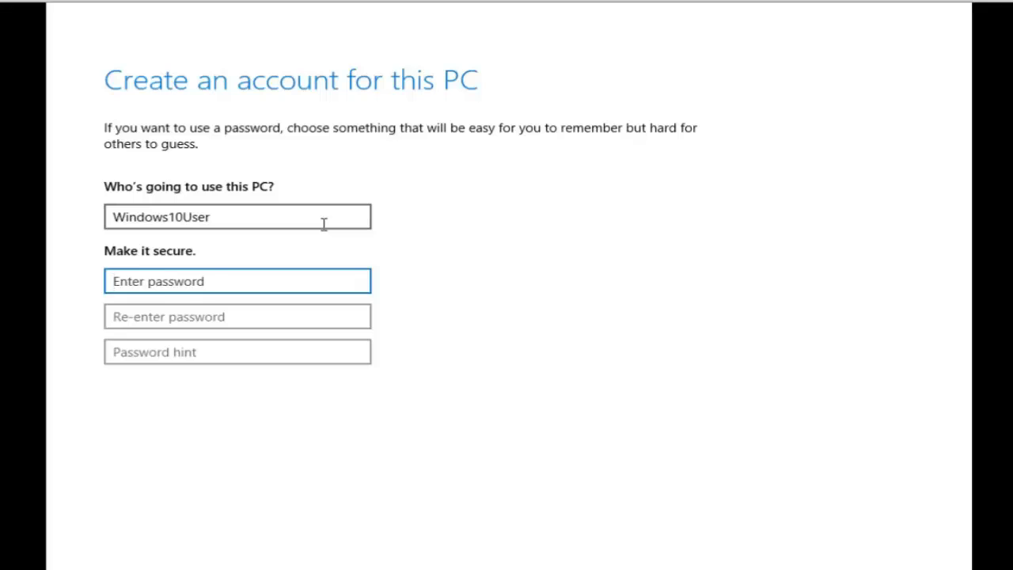
{"action": "type", "text": "••••••"}
{"action": "key", "text": "Tab"}
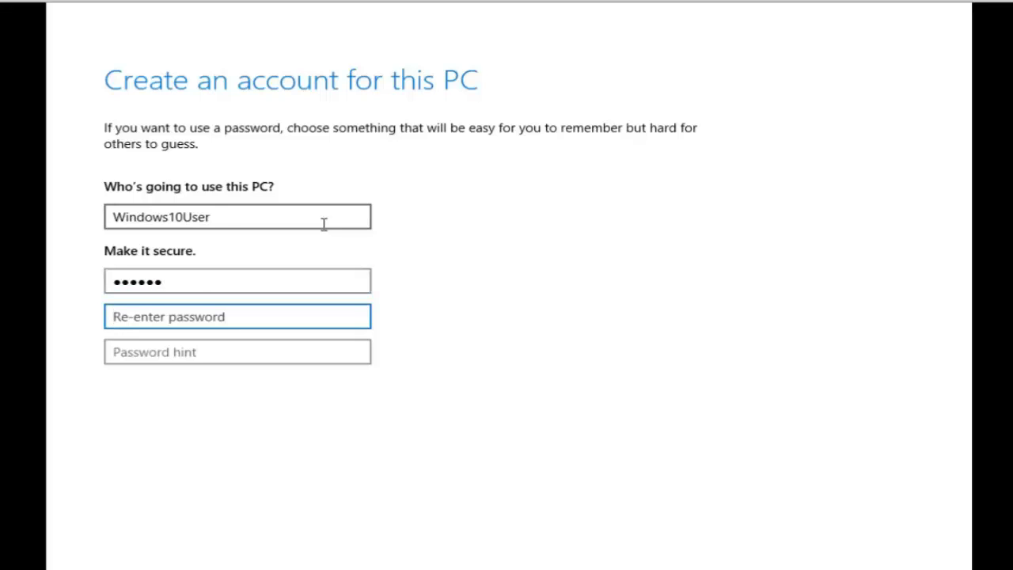
{"action": "type", "text": "••••••"}
Add the password hint 'Nothing' and submit the new account
{"action": "key", "text": "Tab"}
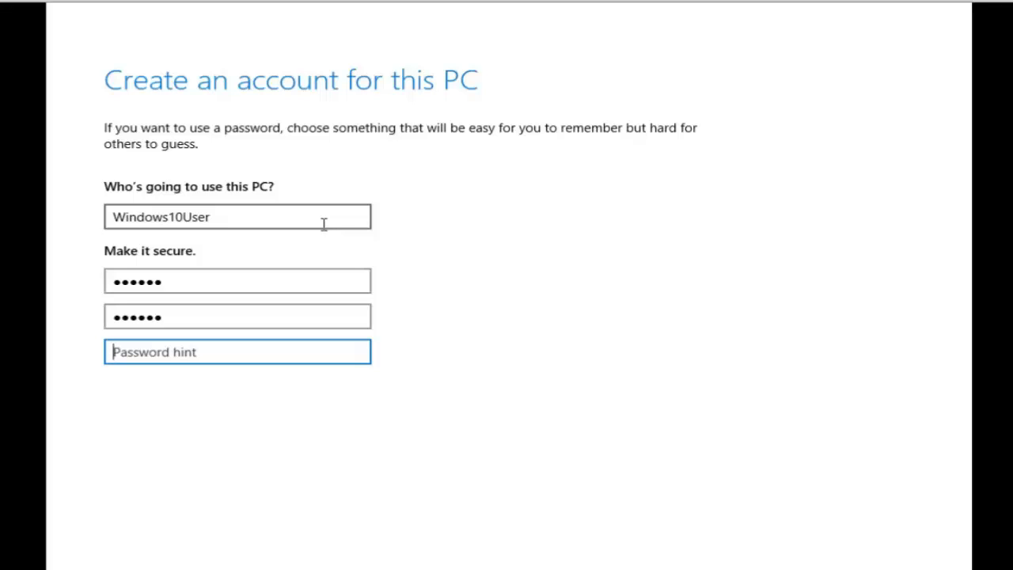
{"action": "type", "text": "Noting"}
{"action": "key", "text": "BackSpace"}
{"action": "key", "text": "BackSpace"}
{"action": "key", "text": "BackSpace"}
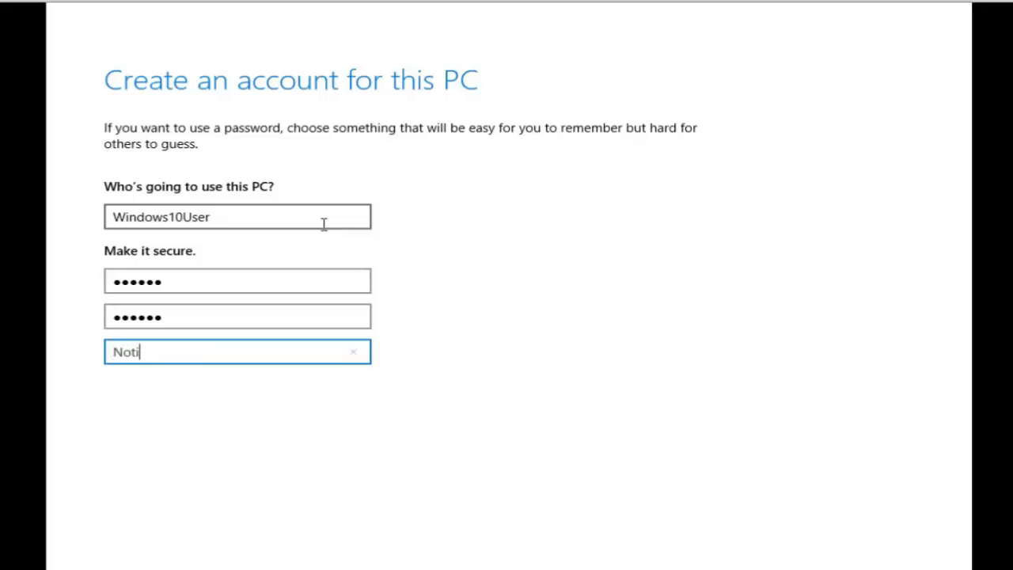
{"action": "type", "text": "hing"}
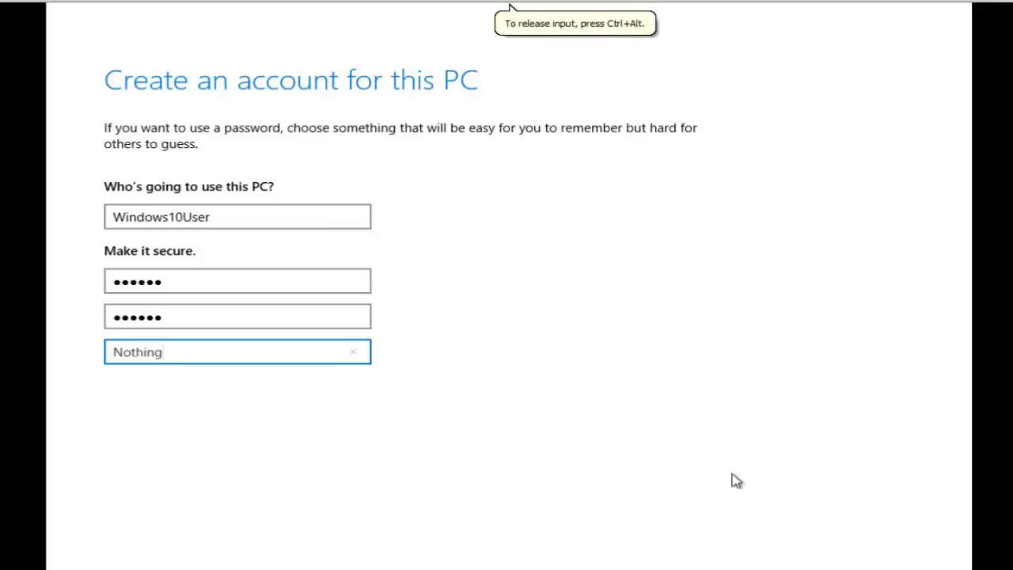
{"action": "key", "text": "Return"}
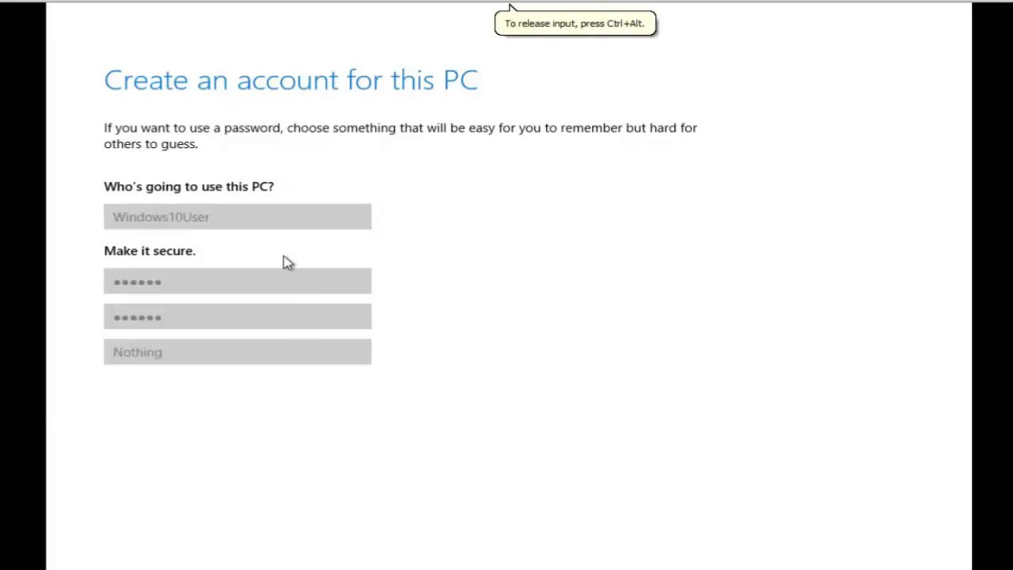